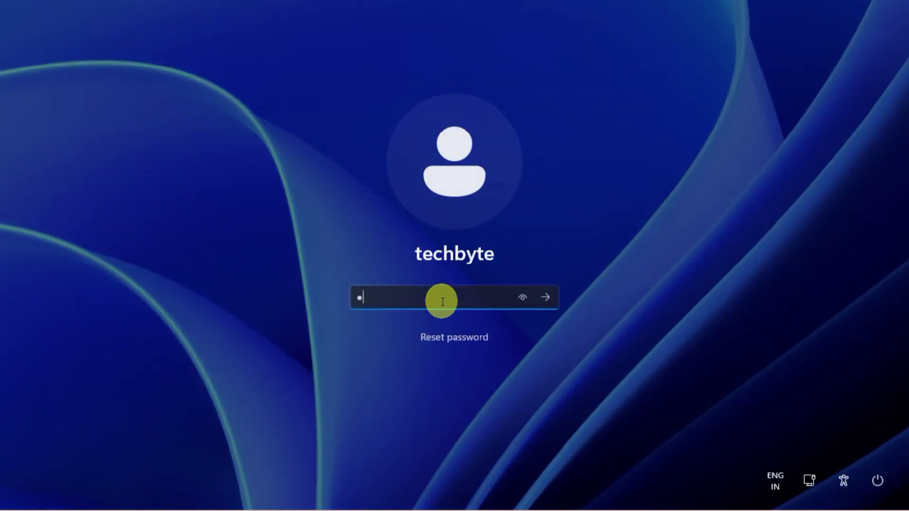
# - Sign in, open Disk Management from the Start context menu, and select the 29.32 GB partition
pyautogui.press('Return')
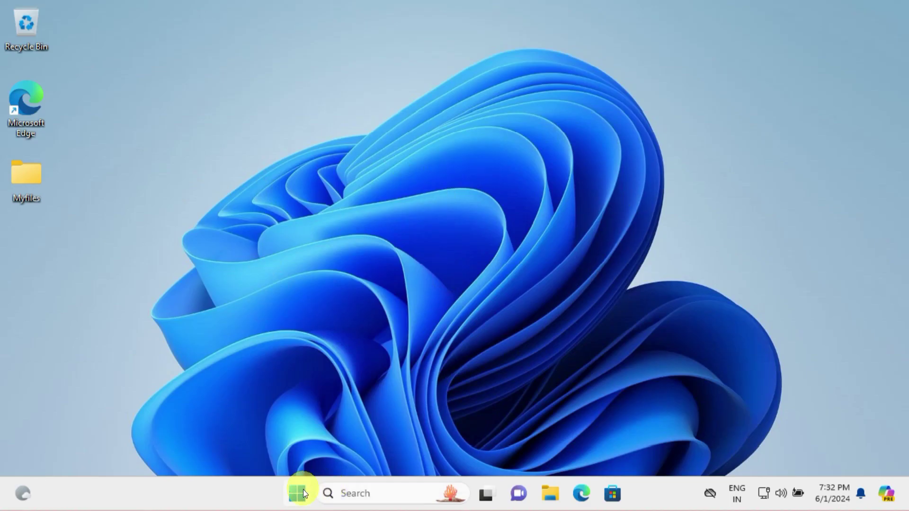
pyautogui.rightClick(303, 490)
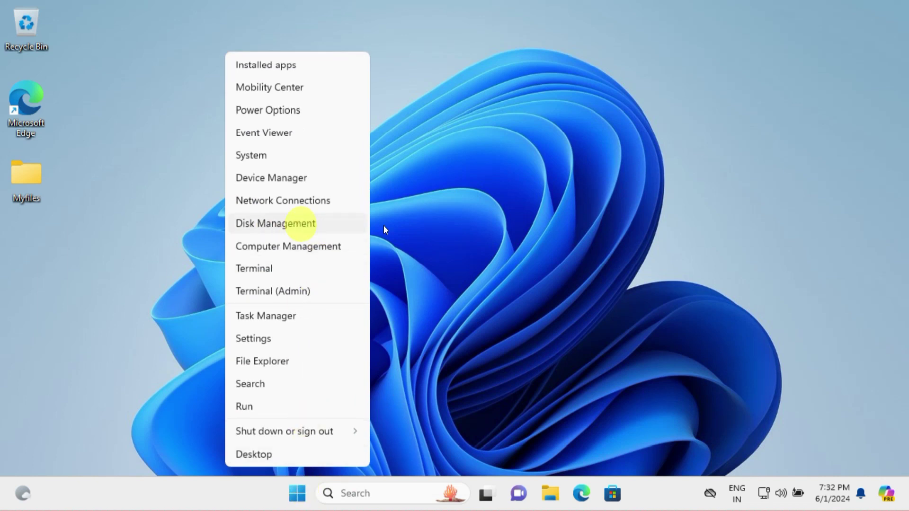
pyautogui.click(295, 230)
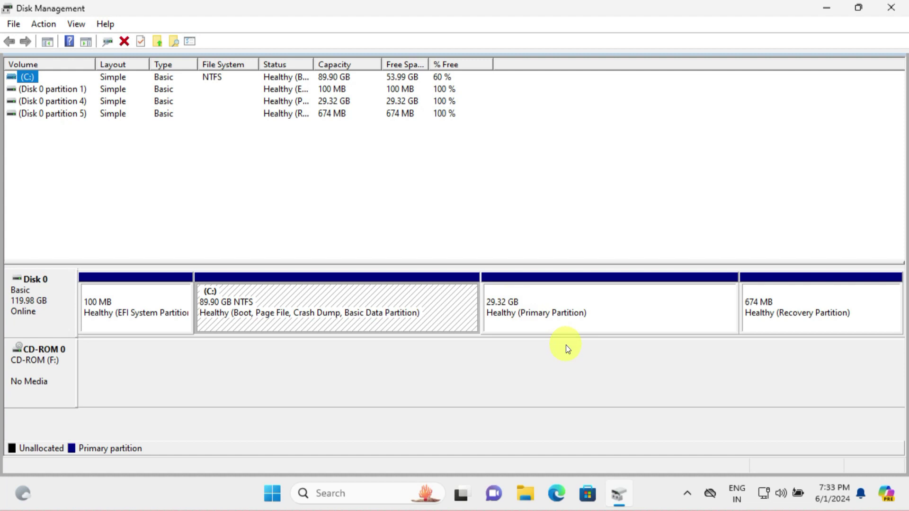
pyautogui.click(569, 314)
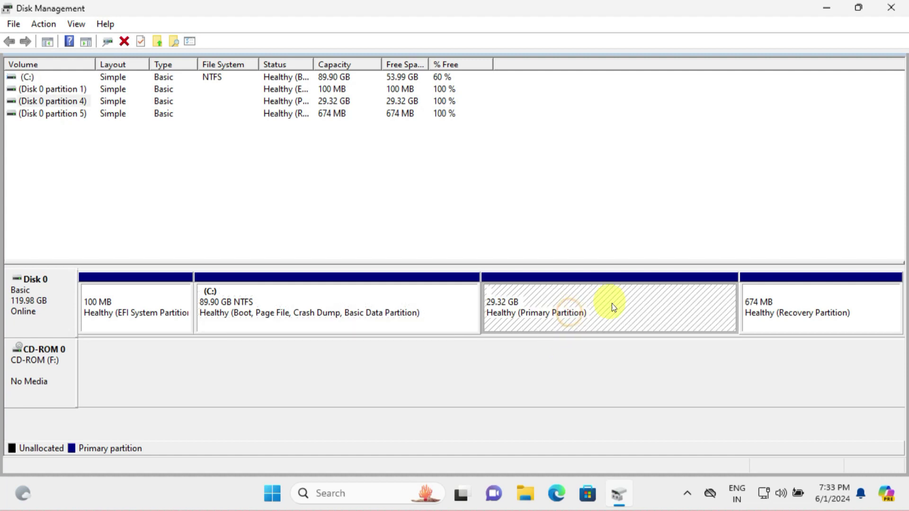
# - Delete the 29.32 GB non-Windows partition on Disk 0, leaving it as unallocated space
pyautogui.rightClick(577, 306)
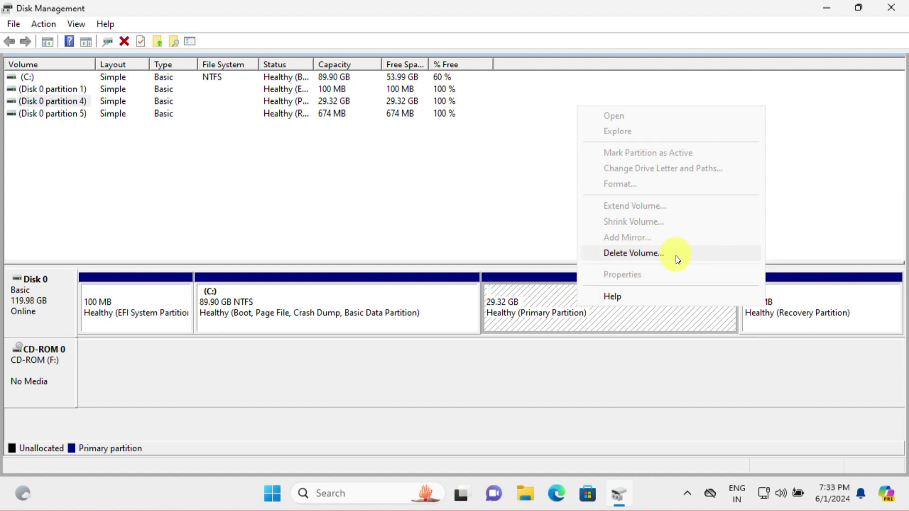
pyautogui.click(633, 253)
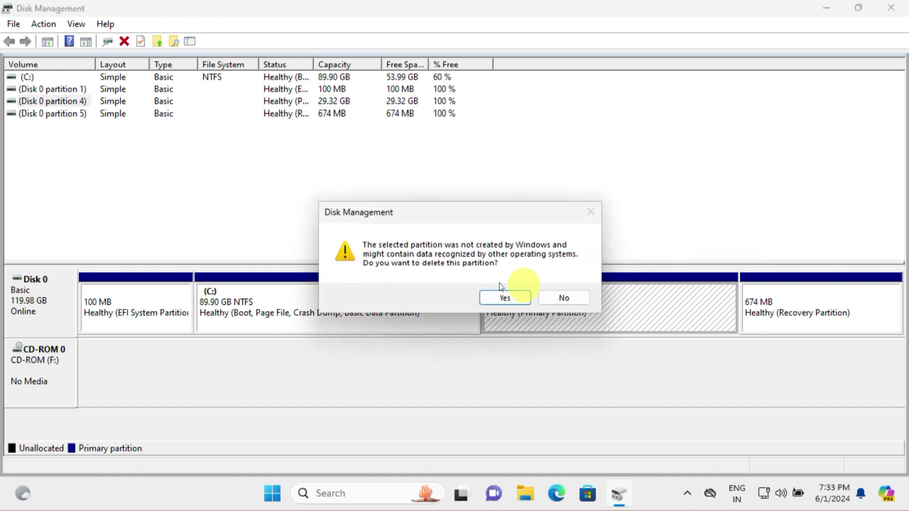
pyautogui.click(504, 301)
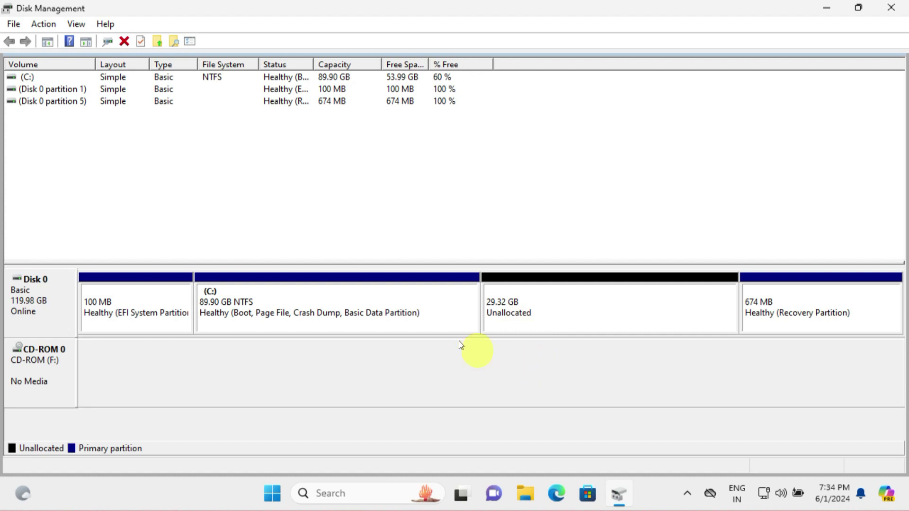
pyautogui.rightClick(421, 312)
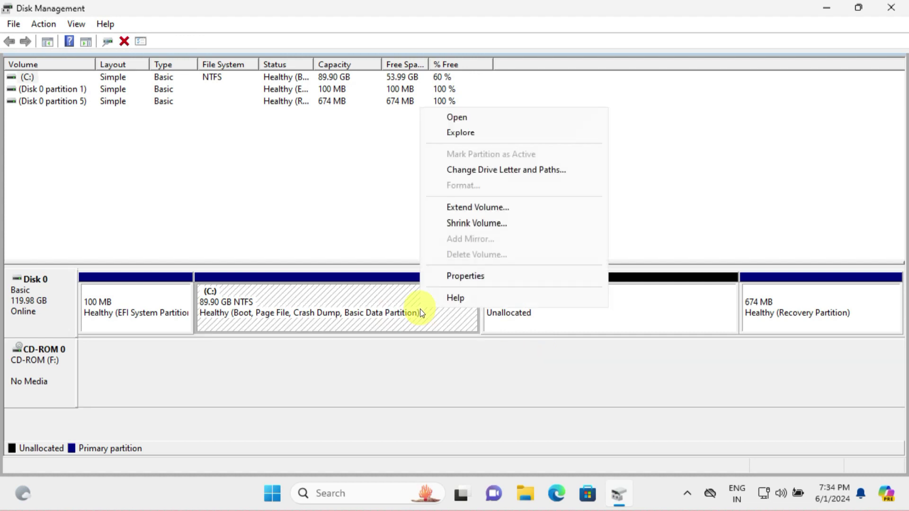
# - Extend the C: volume using all 30023 MB of free space
pyautogui.click(516, 206)
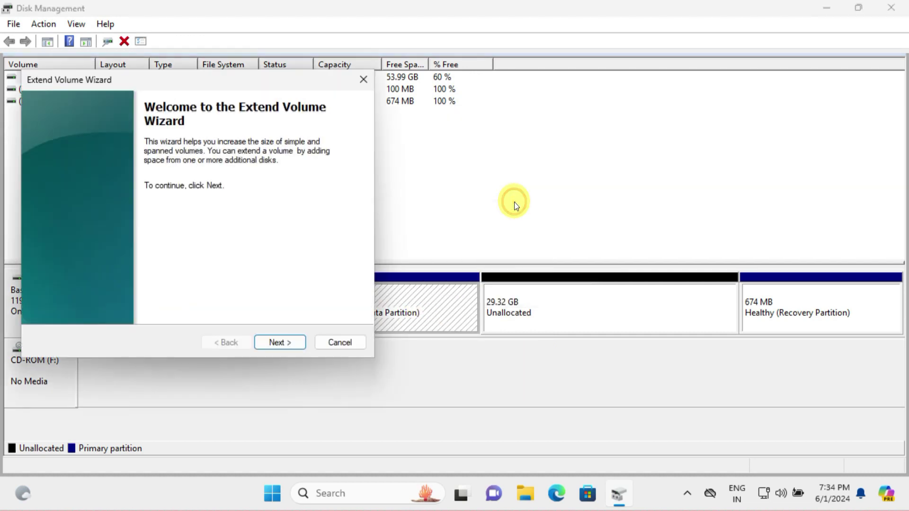
pyautogui.click(296, 345)
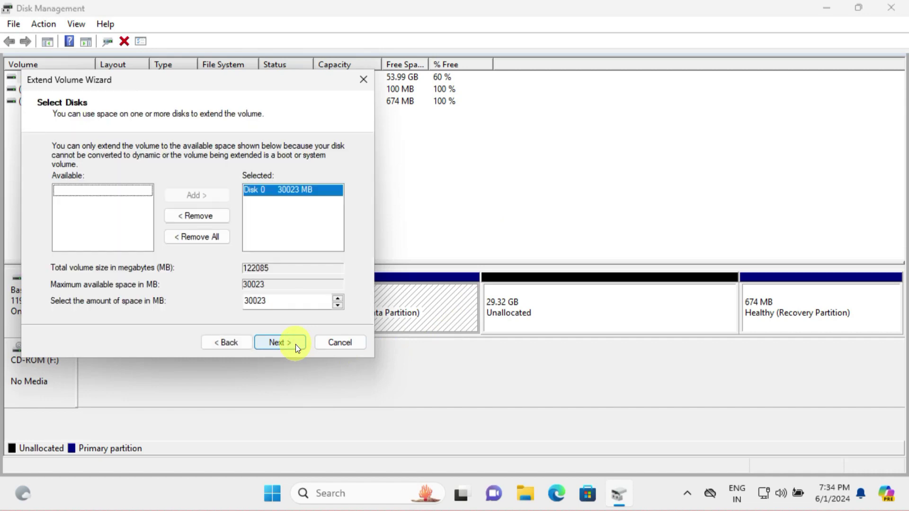
pyautogui.click(294, 344)
pyautogui.click(292, 343)
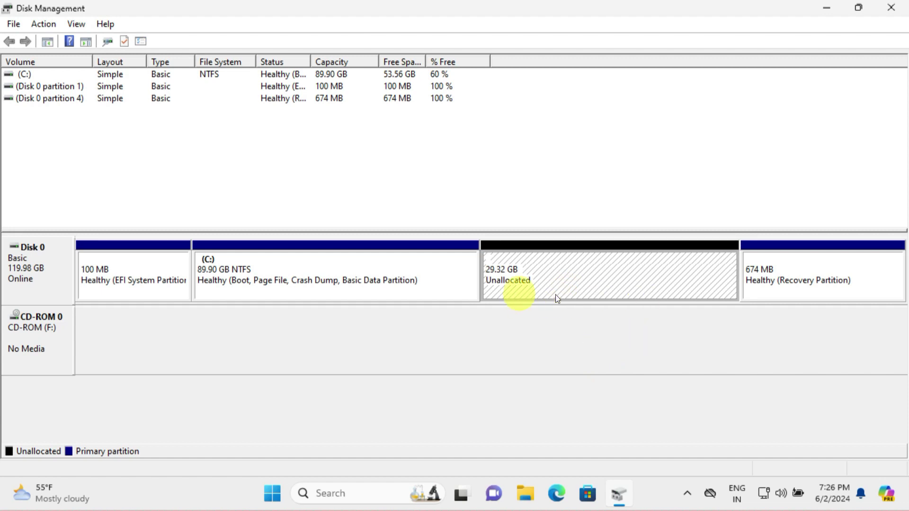
# - Create a full-size simple volume D: with a blank label, then close its window and Disk Management
pyautogui.rightClick(555, 275)
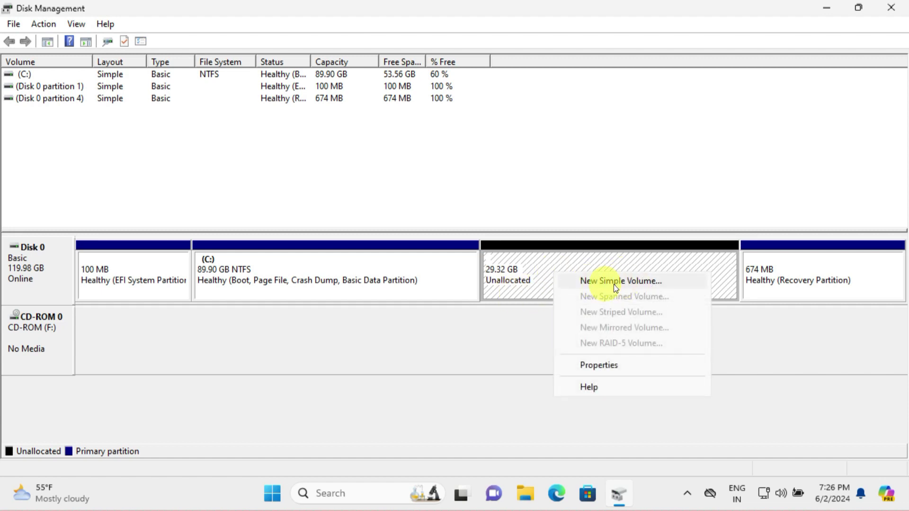
pyautogui.click(614, 284)
pyautogui.click(279, 328)
pyautogui.click(281, 331)
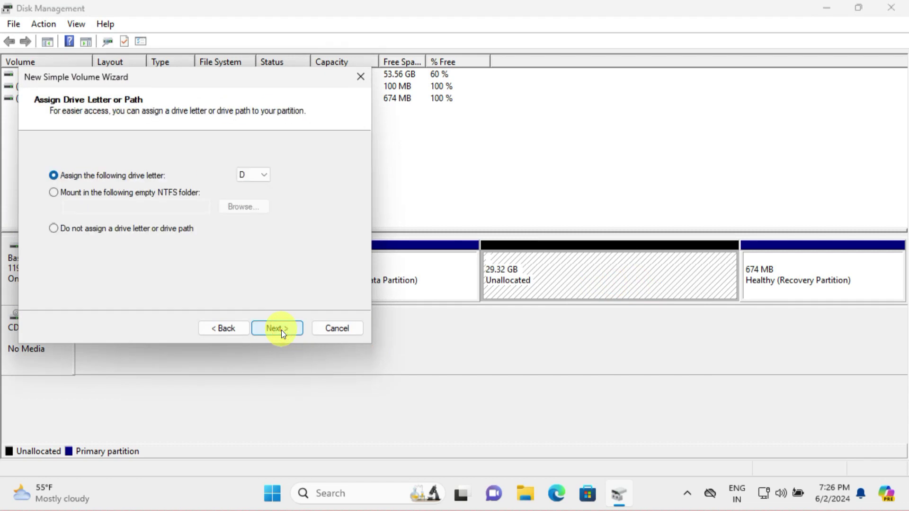
pyautogui.click(281, 331)
pyautogui.moveTo(210, 245); pyautogui.dragTo(146, 246)
pyautogui.press('BackSpace')
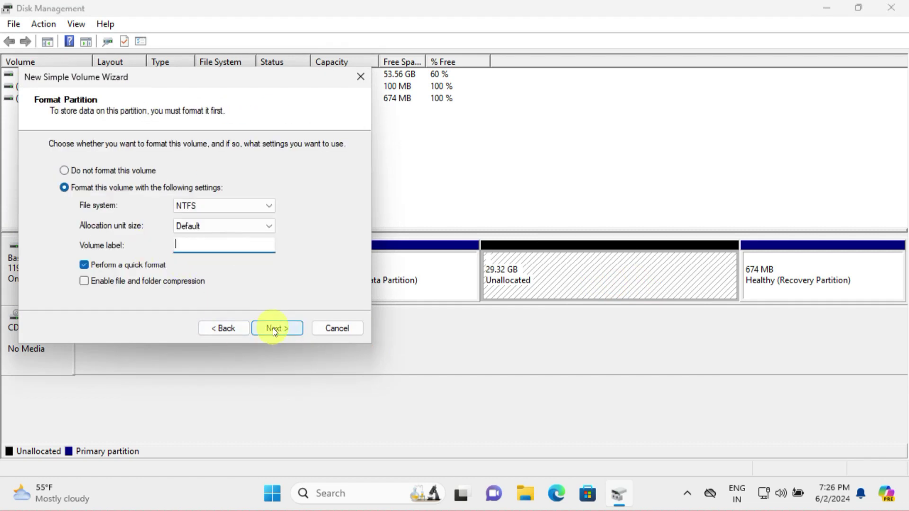
pyautogui.click(273, 328)
pyautogui.click(274, 328)
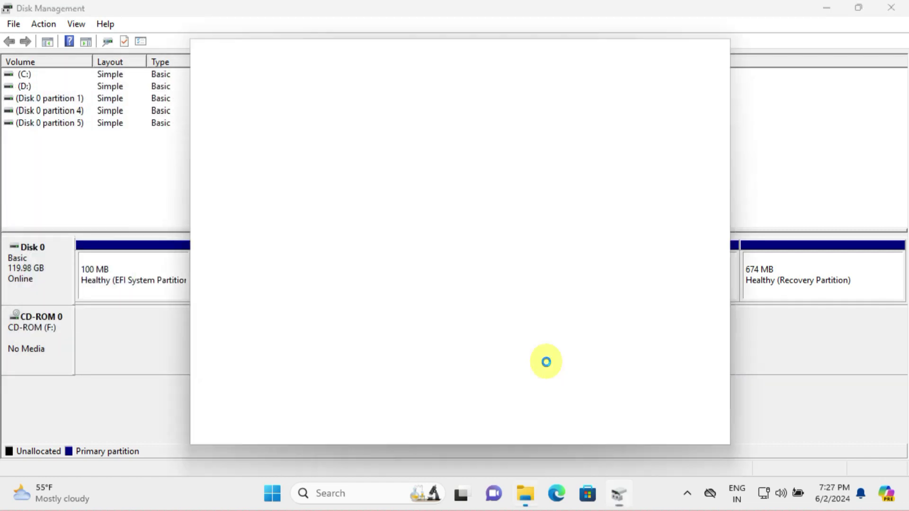
pyautogui.click(725, 43)
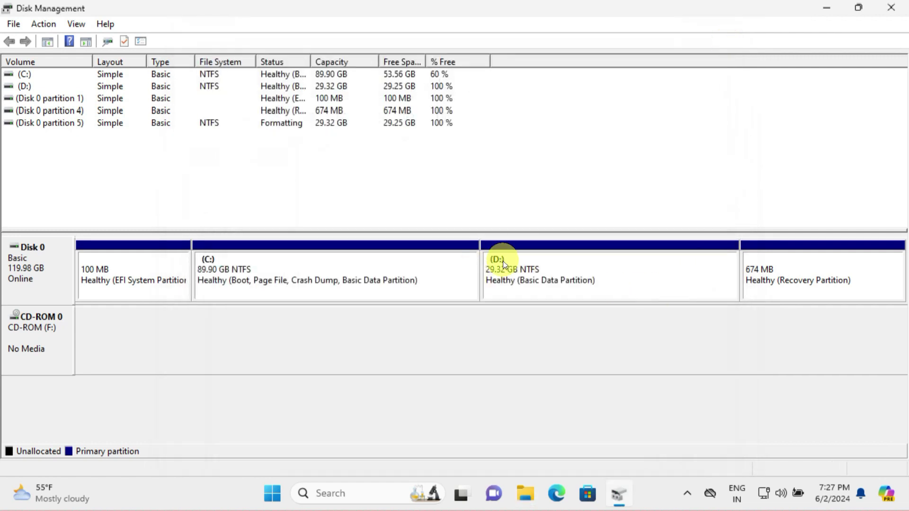
pyautogui.click(890, 7)
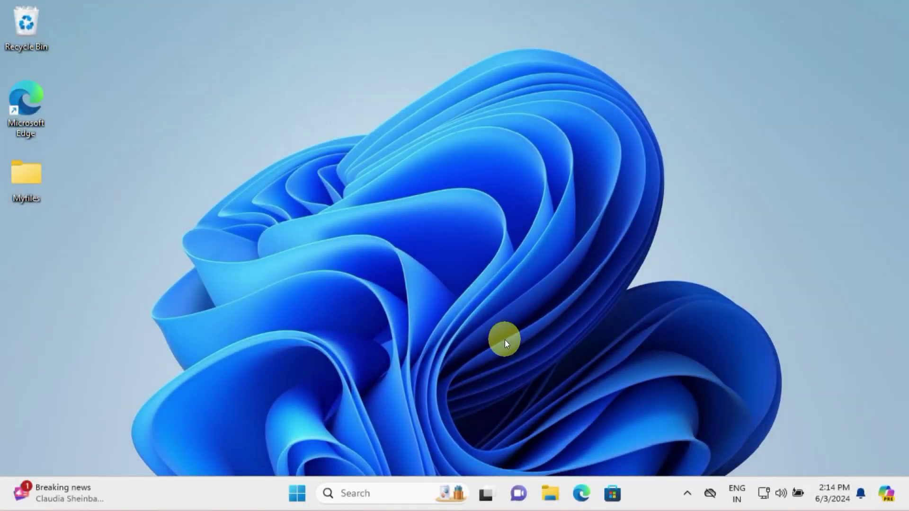
# - Launch Command Prompt as administrator from a cmd search and start diskpart
pyautogui.click(362, 496)
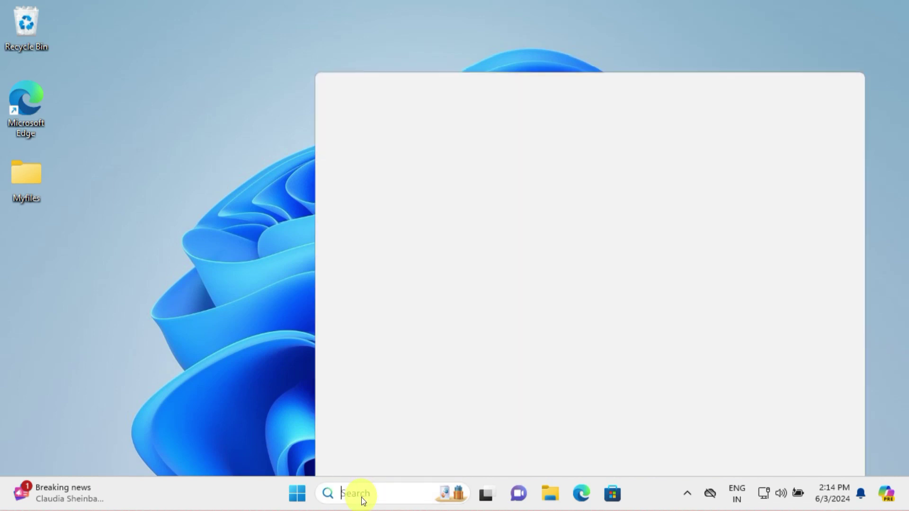
pyautogui.write('cmd')
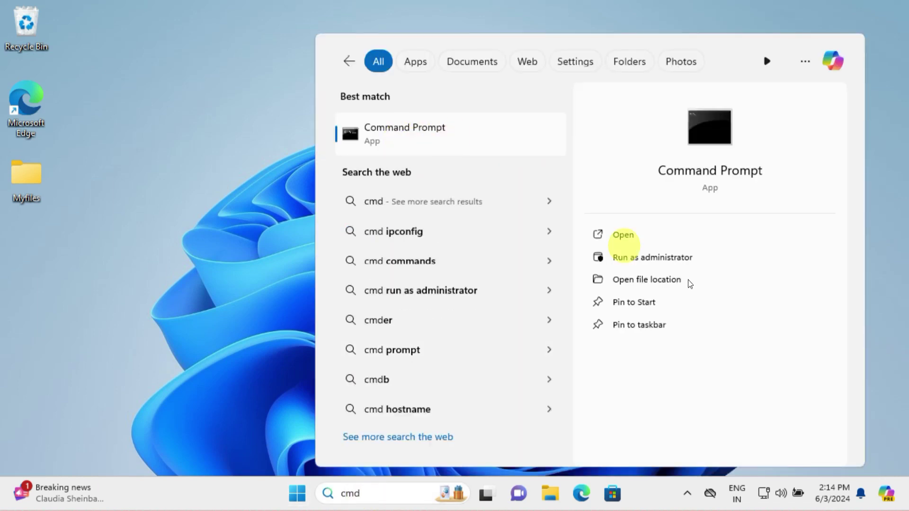
pyautogui.click(663, 264)
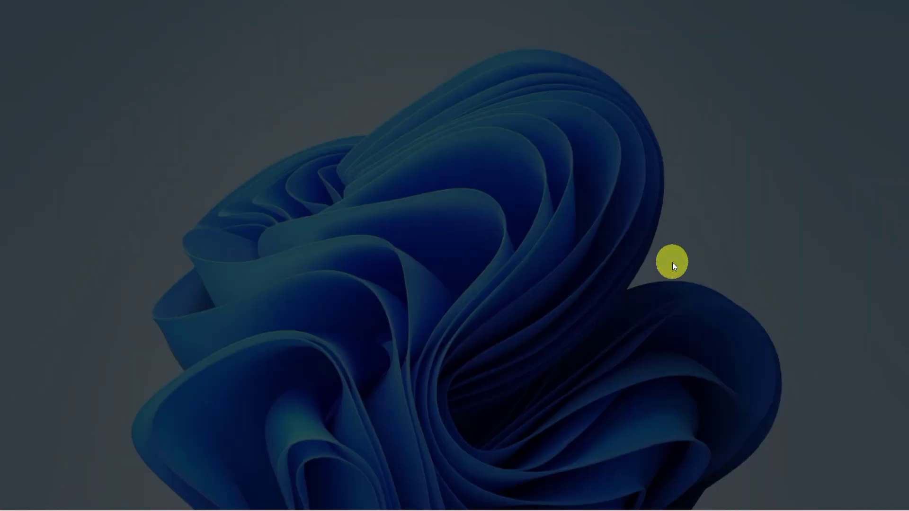
pyautogui.click(387, 363)
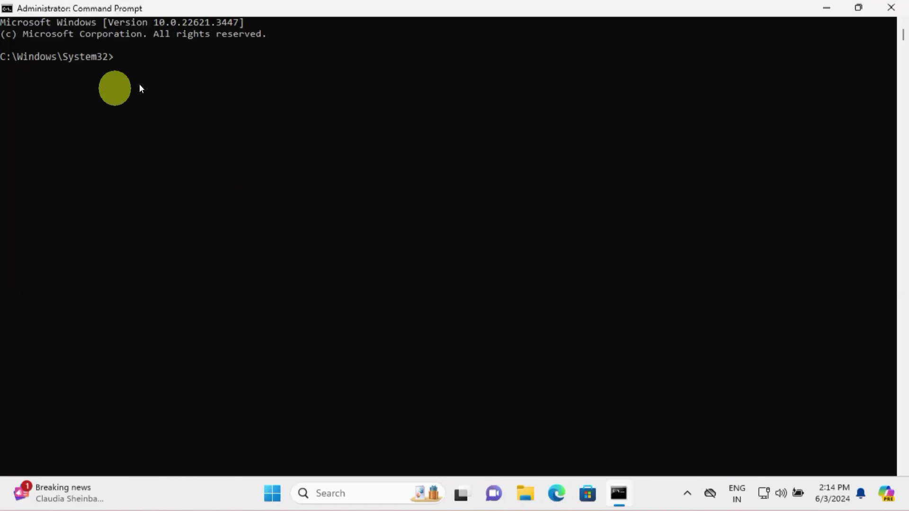
pyautogui.write('diskpart')
pyautogui.press('Return')
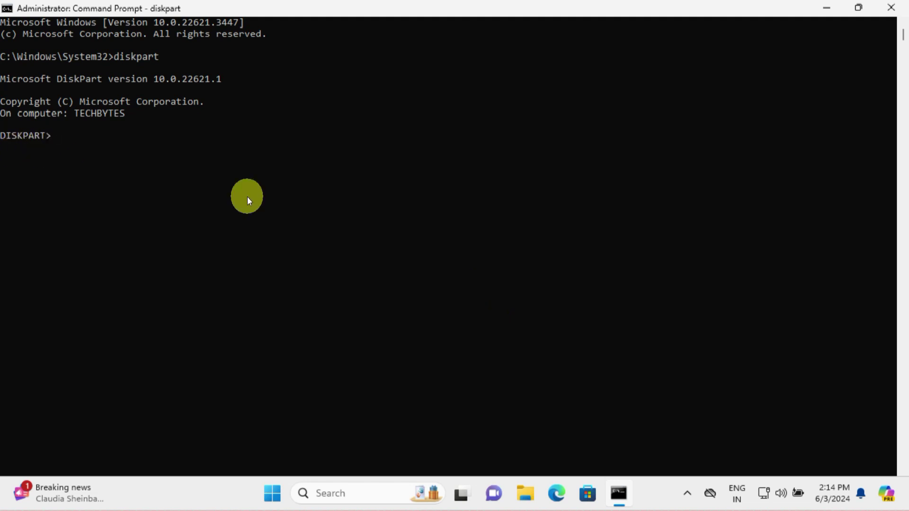
# - List the disks, select disk 0, and list its volumes in DiskPart
pyautogui.write('list disk')
pyautogui.press('Return')
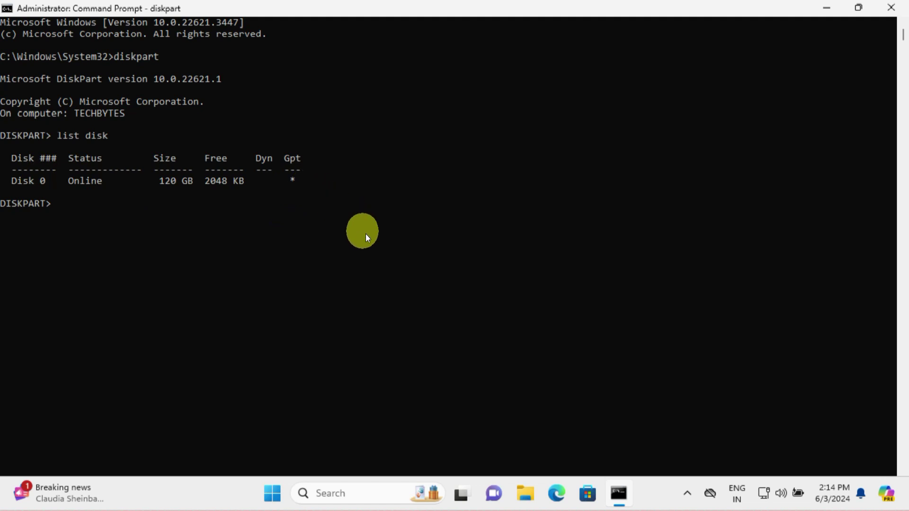
pyautogui.write('select disk 0')
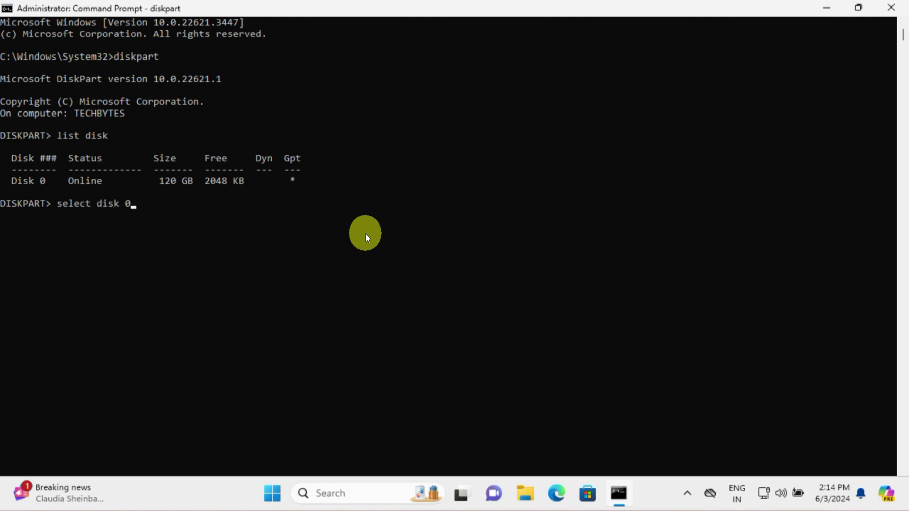
pyautogui.press('Return')
pyautogui.write('list volume')
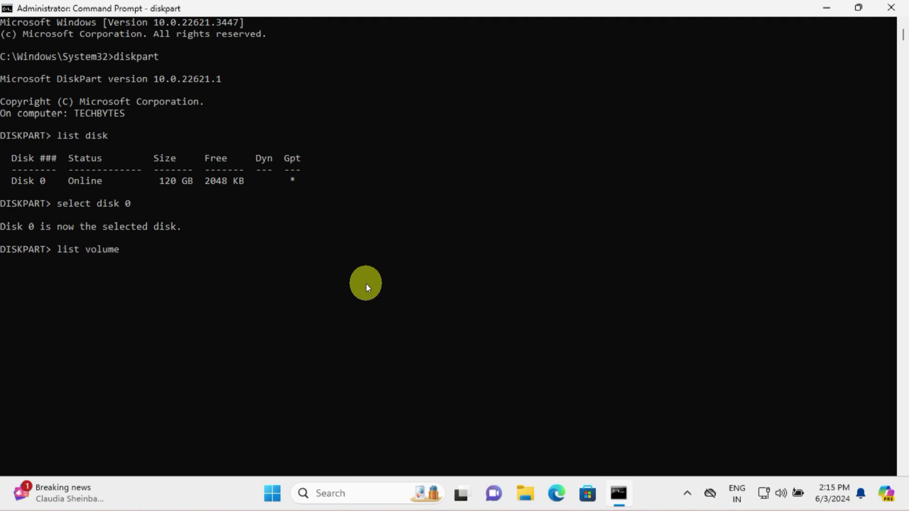
pyautogui.press('Return')
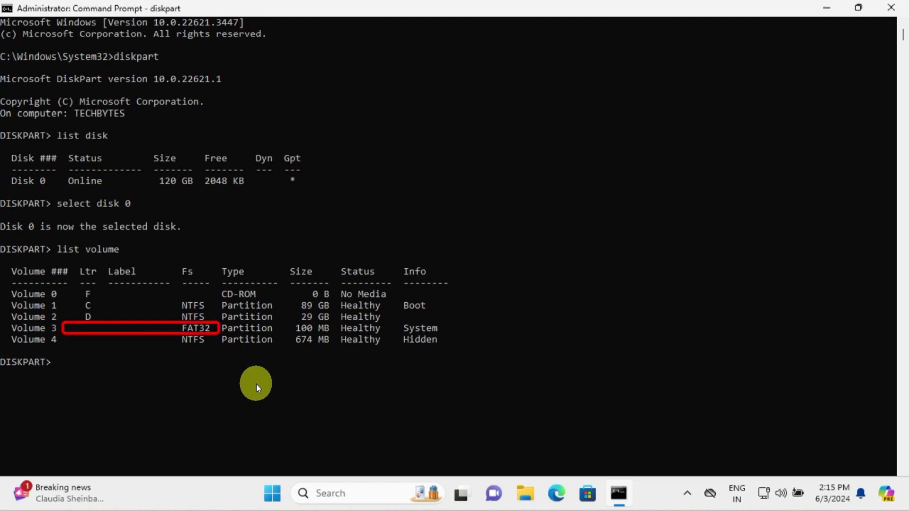
# - Assign drive letter Z to system volume 3, exit DiskPart, and clear the console
pyautogui.write('select volume ')
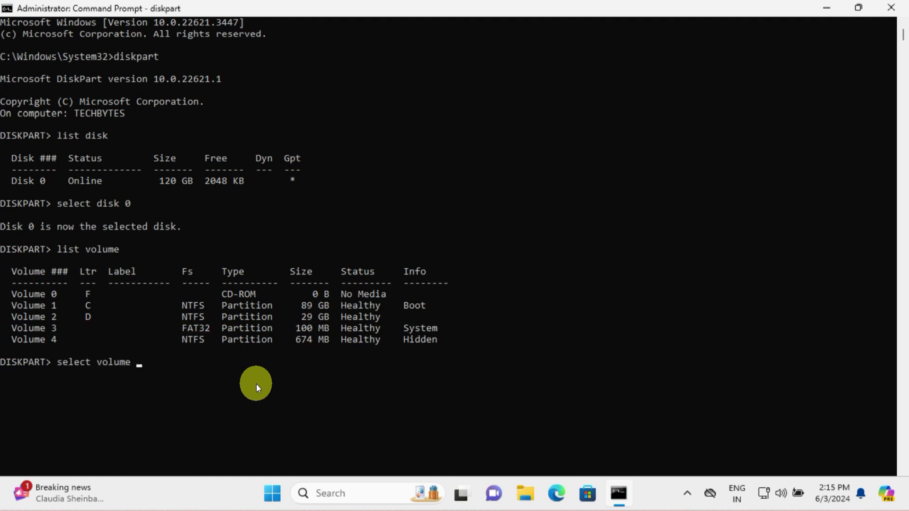
pyautogui.write('3')
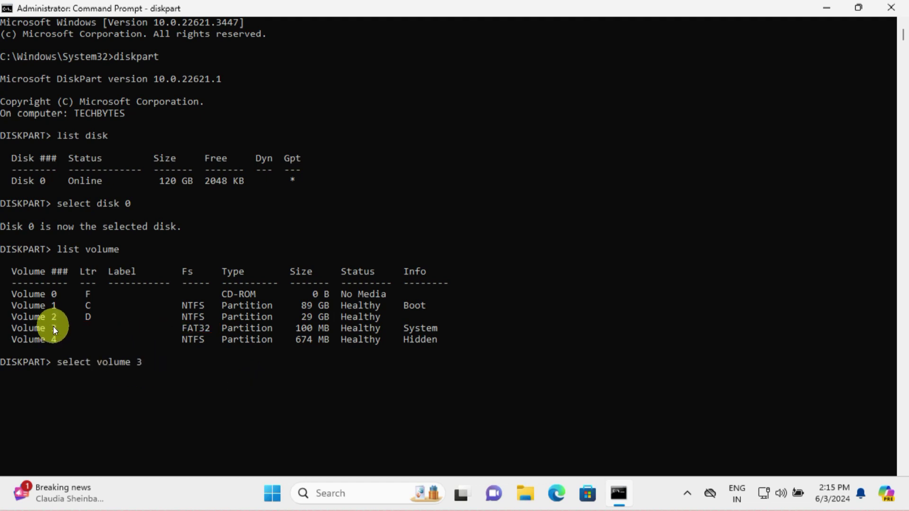
pyautogui.press('Return')
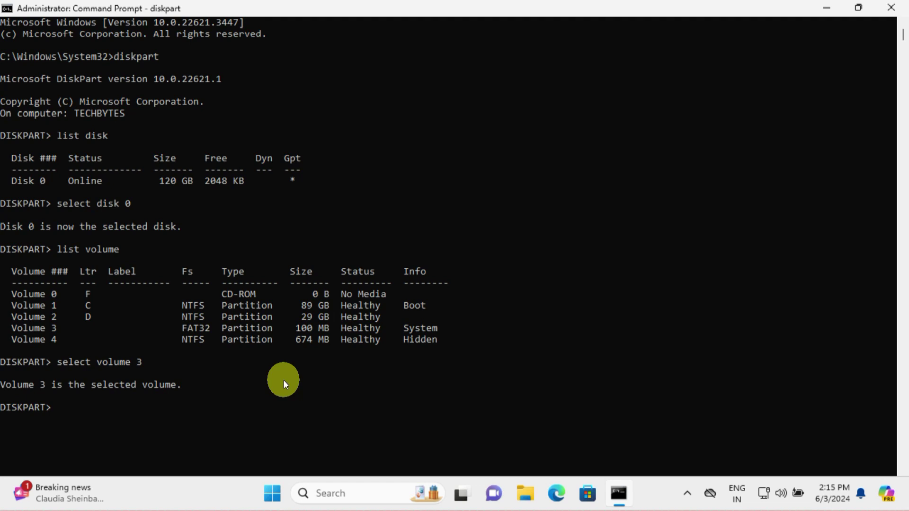
pyautogui.write('assign letter=z')
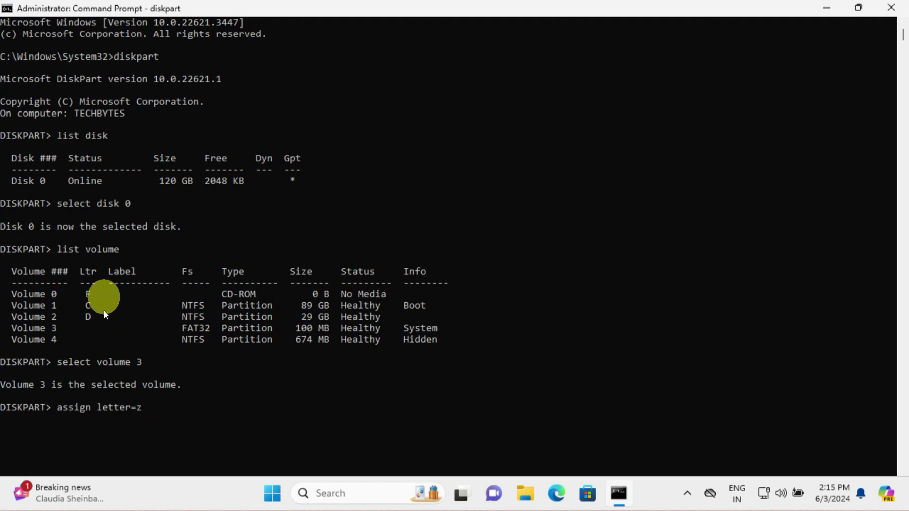
pyautogui.press('Return')
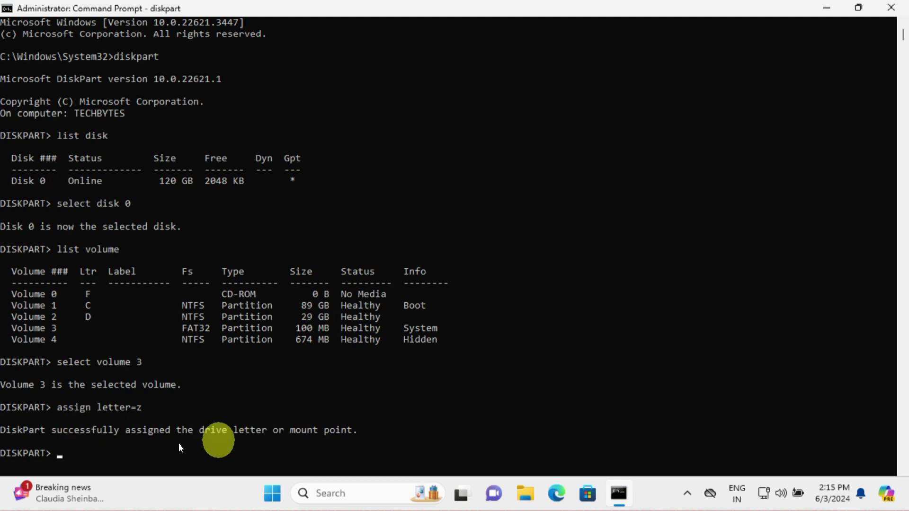
pyautogui.write('exit')
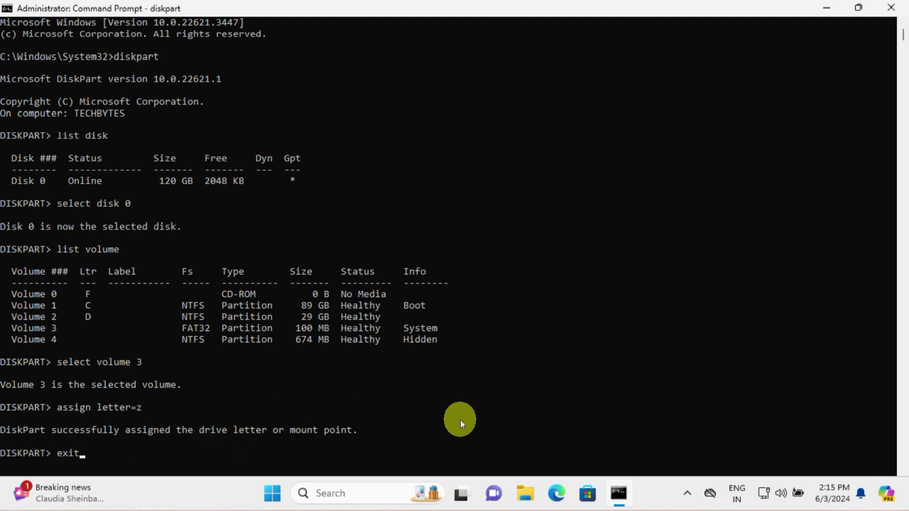
pyautogui.press('Return')
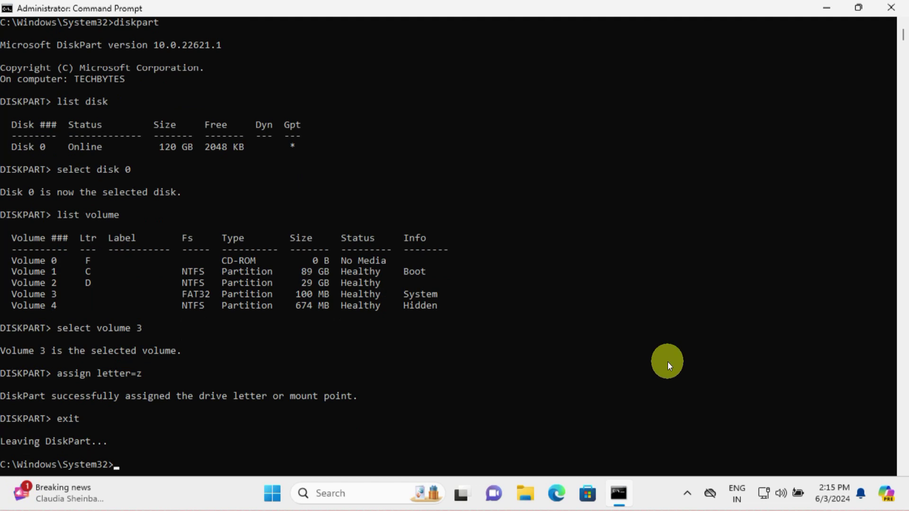
pyautogui.write('cls')
pyautogui.press('Return')
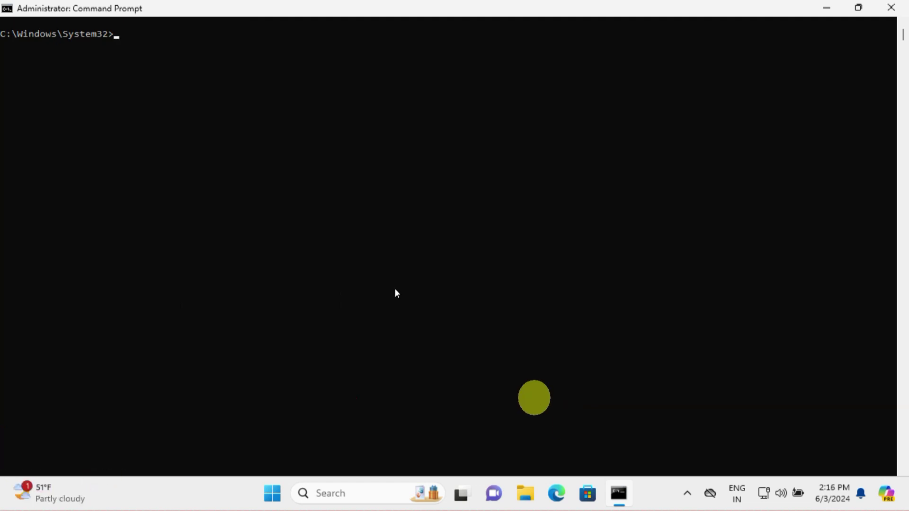
# - Switch to drive Z and list the folders inside its EFI directory
pyautogui.write('z:')
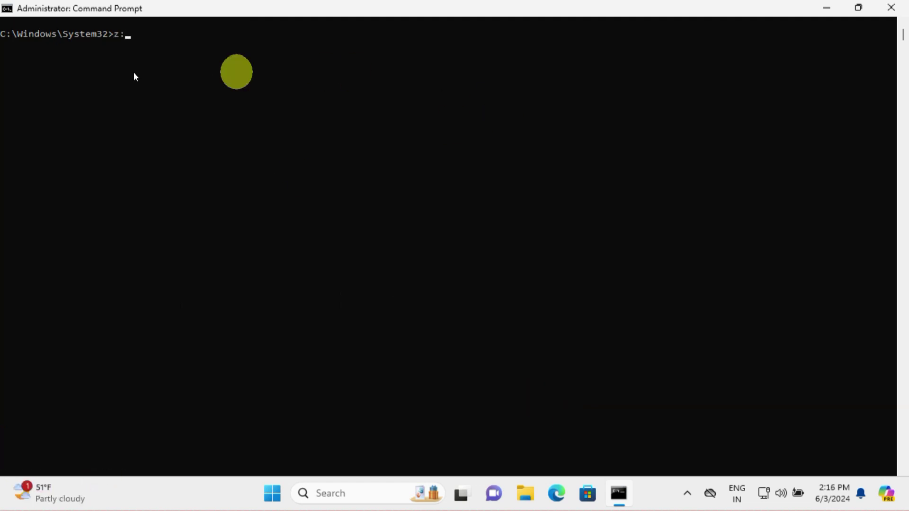
pyautogui.press('Return')
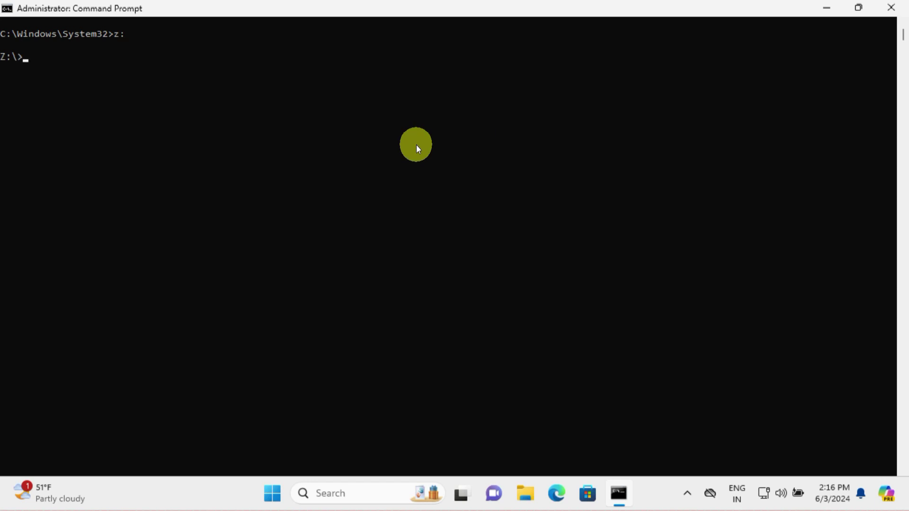
pyautogui.write('dir')
pyautogui.press('Return')
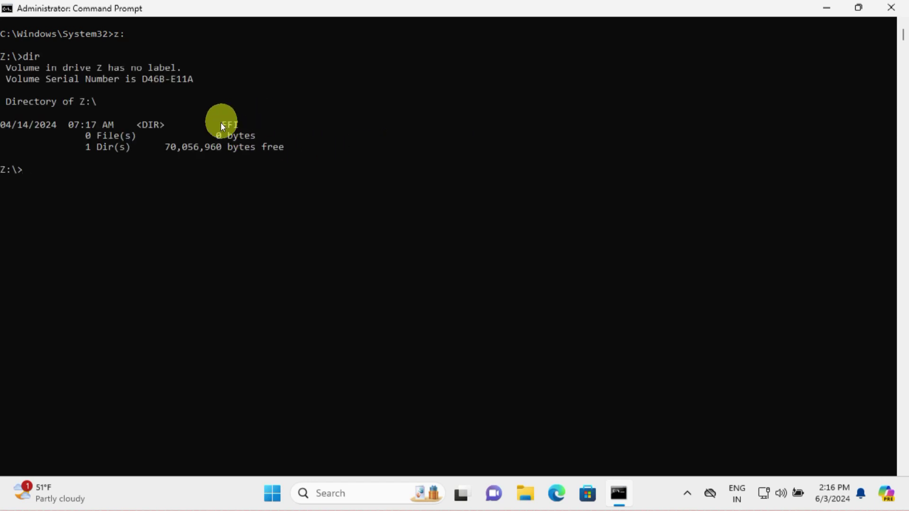
pyautogui.write('cd E')
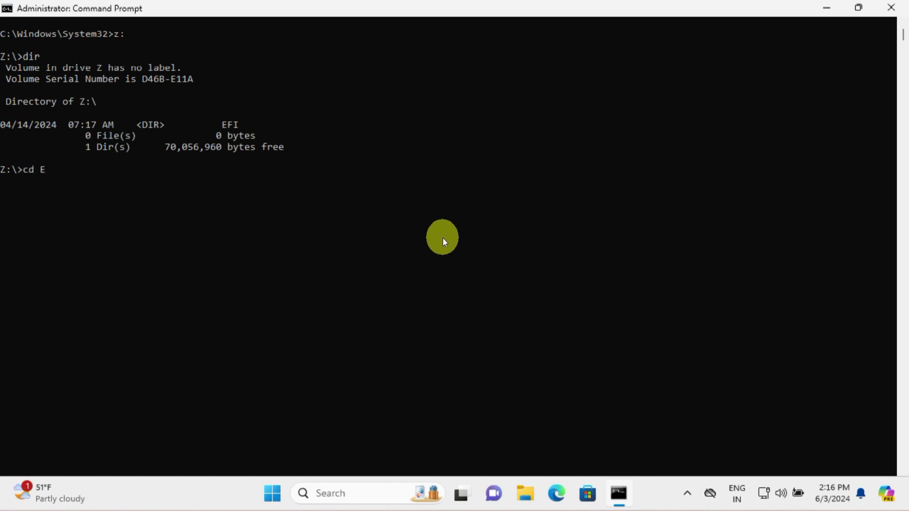
pyautogui.write('FI')
pyautogui.press('Return')
pyautogui.write('dir')
pyautogui.press('Return')
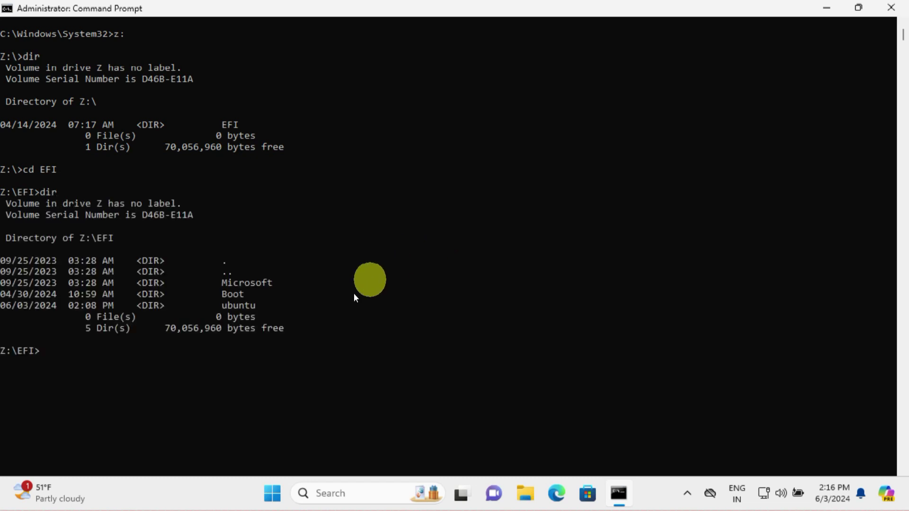
# - Delete the ubuntu folder with rd /s ubuntu and confirm with Y
pyautogui.doubleClick(240, 306)
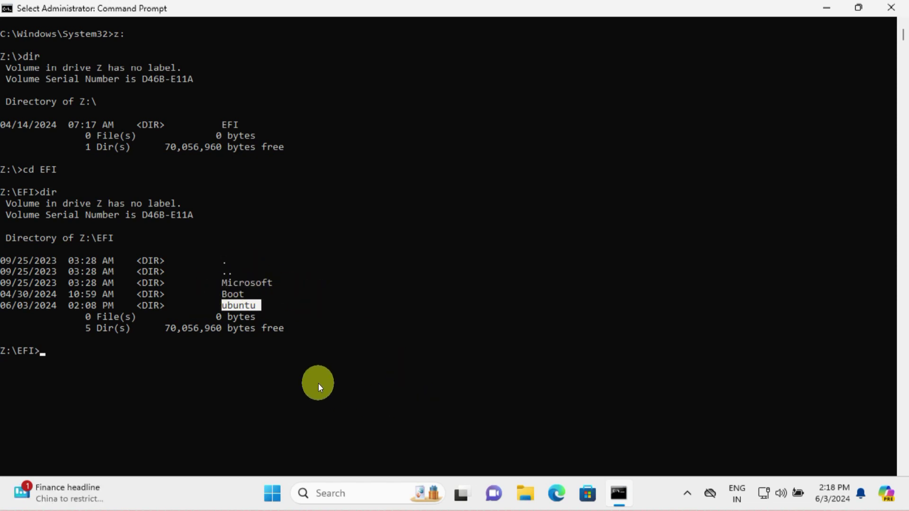
pyautogui.press('Escape')
pyautogui.write('rd')
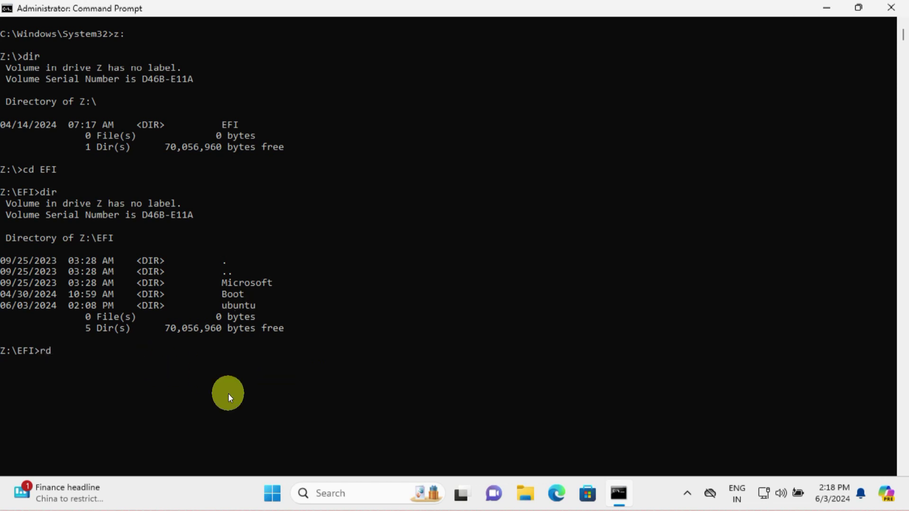
pyautogui.write(' /s ubuntu')
pyautogui.press('Return')
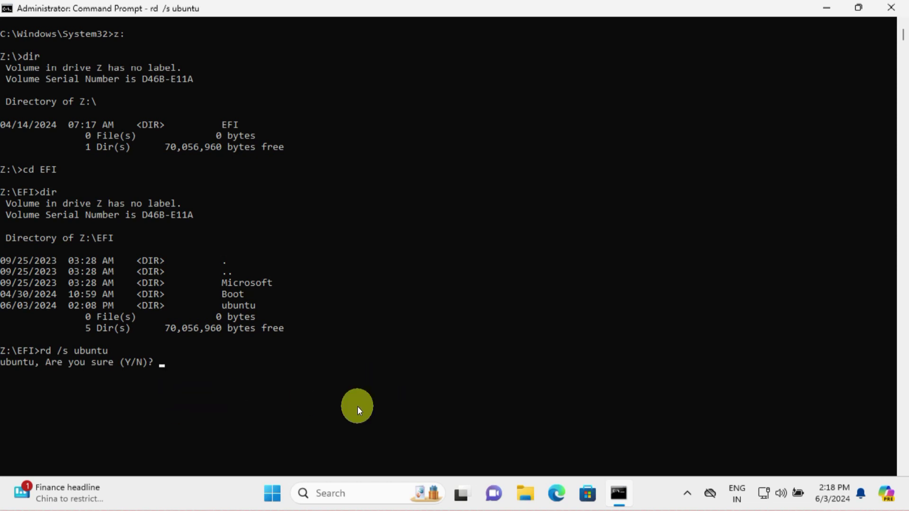
pyautogui.write('Y')
pyautogui.press('Return')
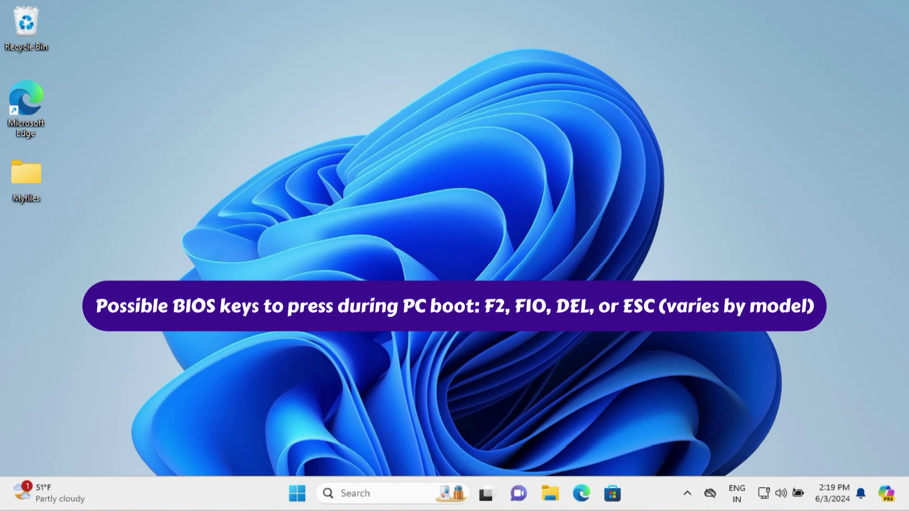
# - Do an advanced restart through Troubleshoot into UEFI Firmware Settings
pyautogui.click(297, 493)
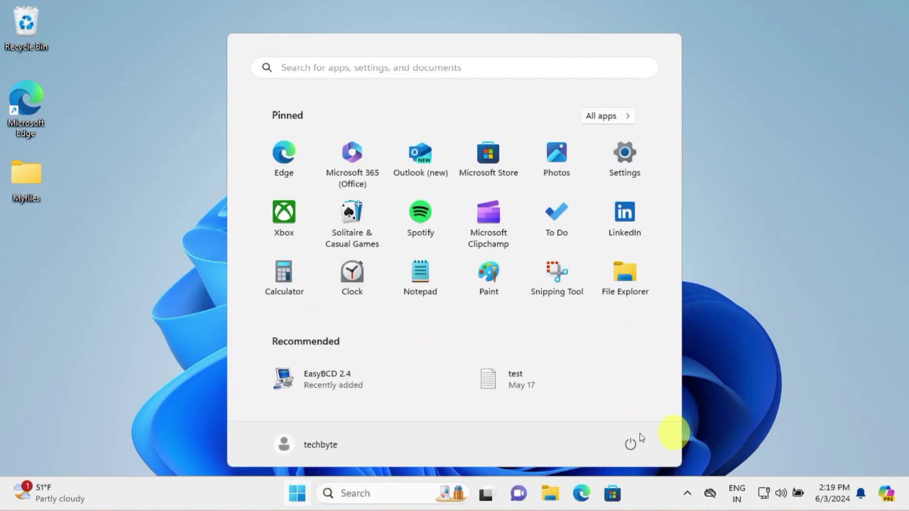
pyautogui.keyDown('shift'); pyautogui.click(626, 448); pyautogui.keyUp('shift')
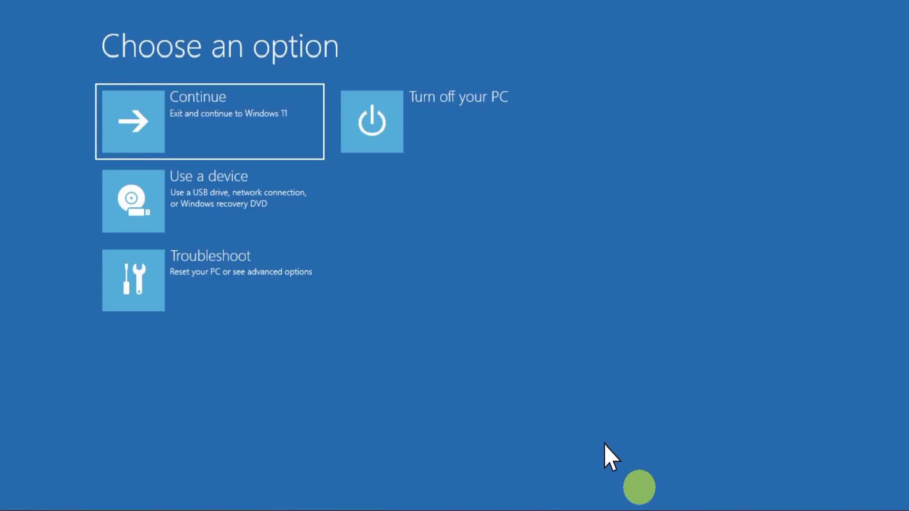
pyautogui.click(234, 284)
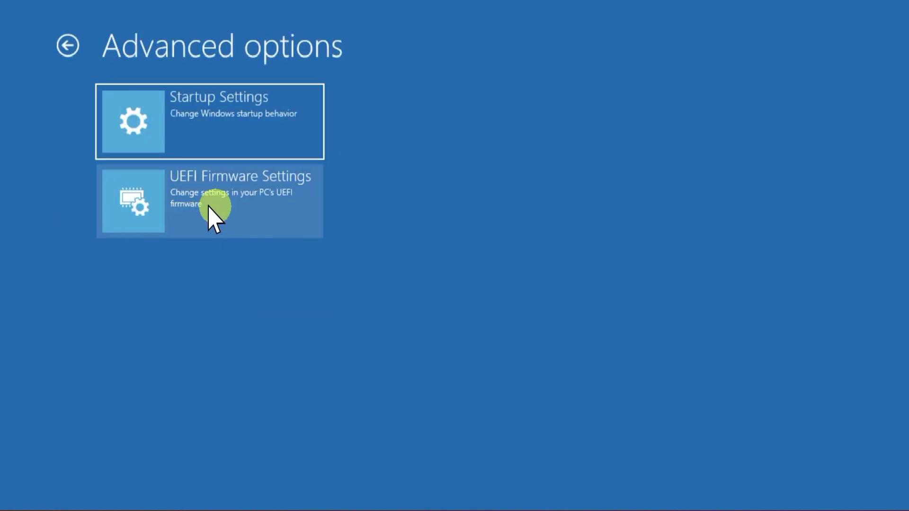
pyautogui.click(219, 207)
pyautogui.click(513, 150)
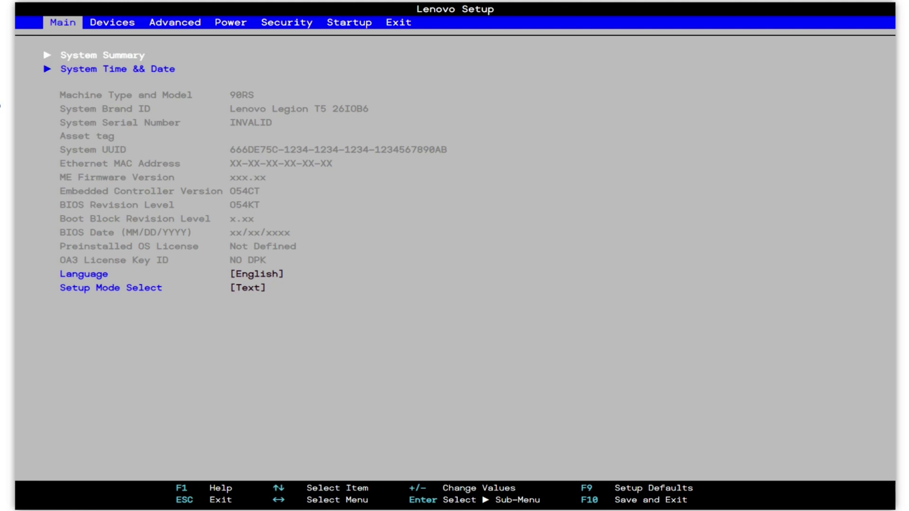
# - On the Startup page, move Windows Boot Manager above ubuntu in the First Boot Device list
pyautogui.press('Right')
pyautogui.press('Right')
pyautogui.press('Right')
pyautogui.press('Right')
pyautogui.press('Right')
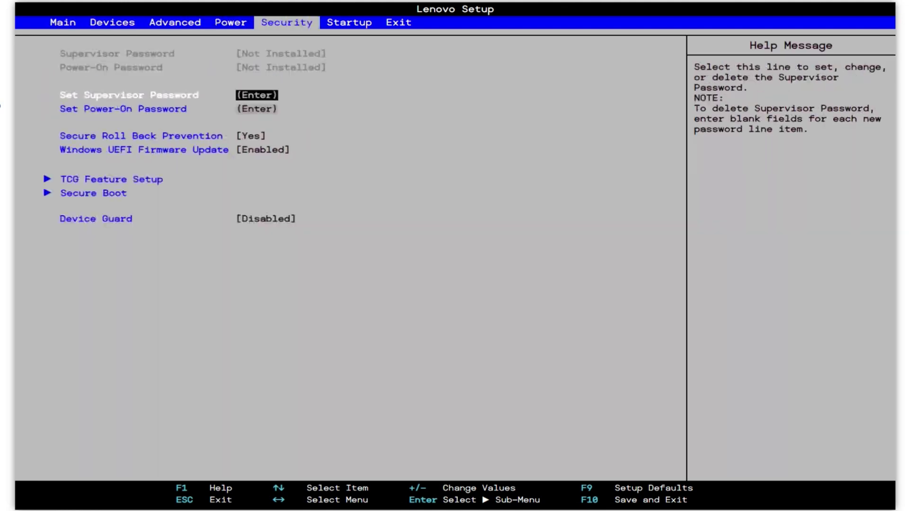
pyautogui.press('Down')
pyautogui.press('Return')
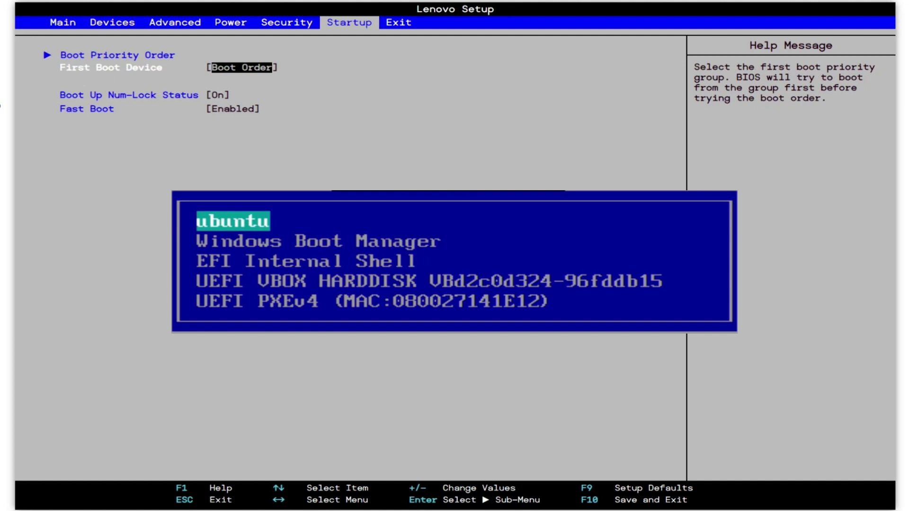
pyautogui.press('Down')
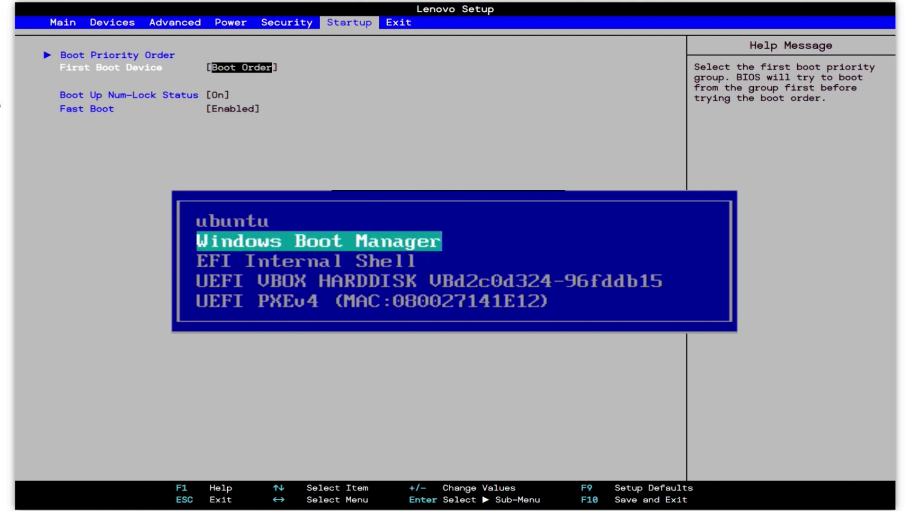
pyautogui.press('+')
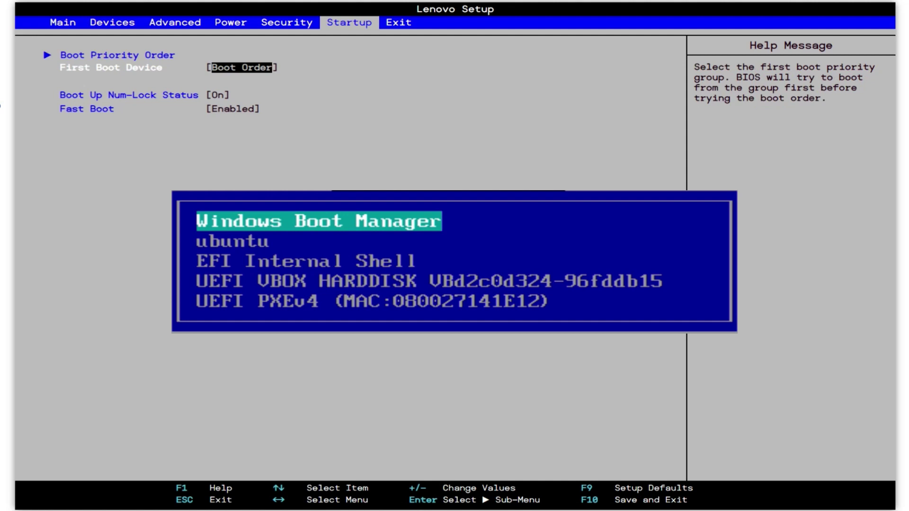
pyautogui.press('Escape')
# - Go to the Exit page to save the new boot order
pyautogui.press('Right')
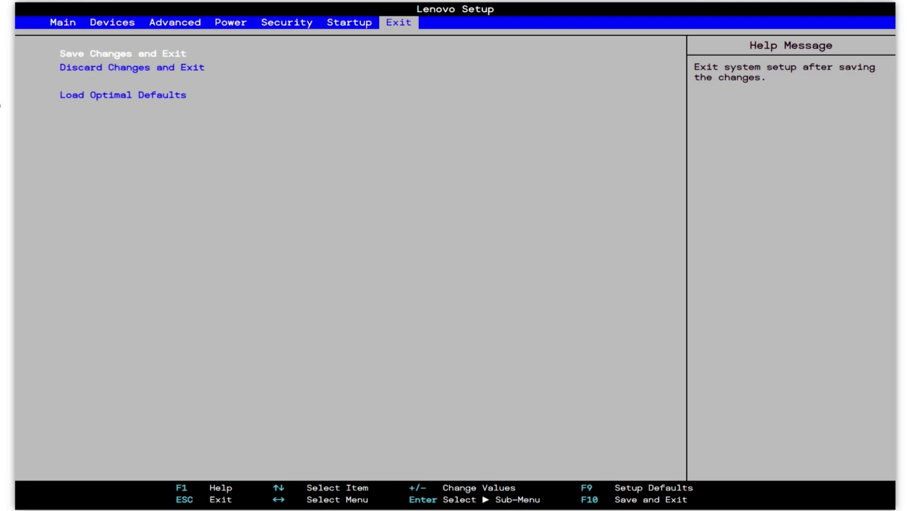